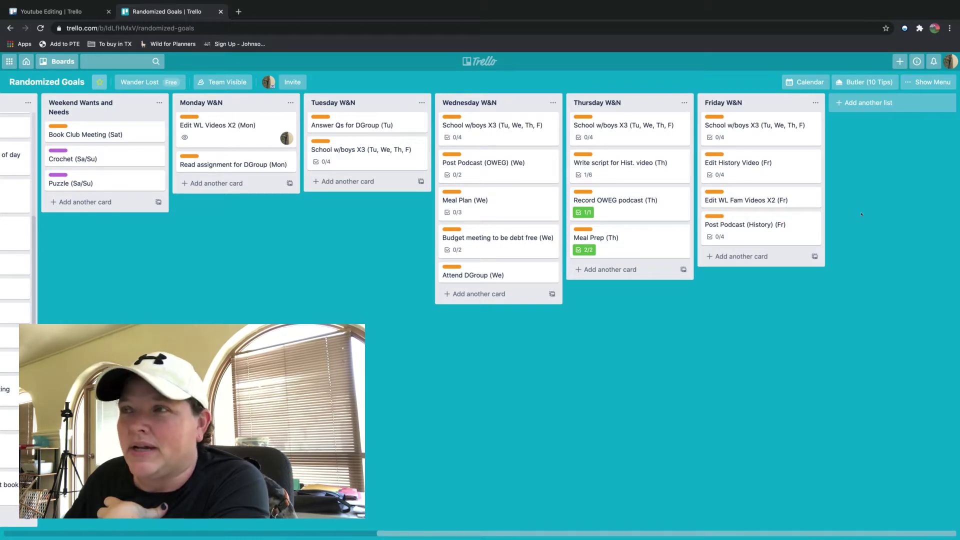
Move the Weekend Wants and Needs list to the end of the board, after Friday W&N
scroll(861, 214, left, 10)
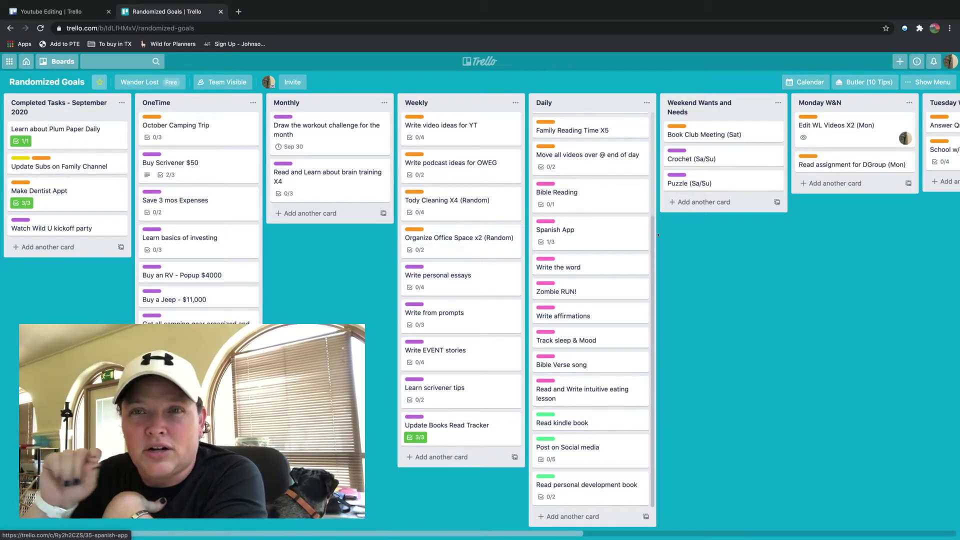
scroll(754, 250, right, 10)
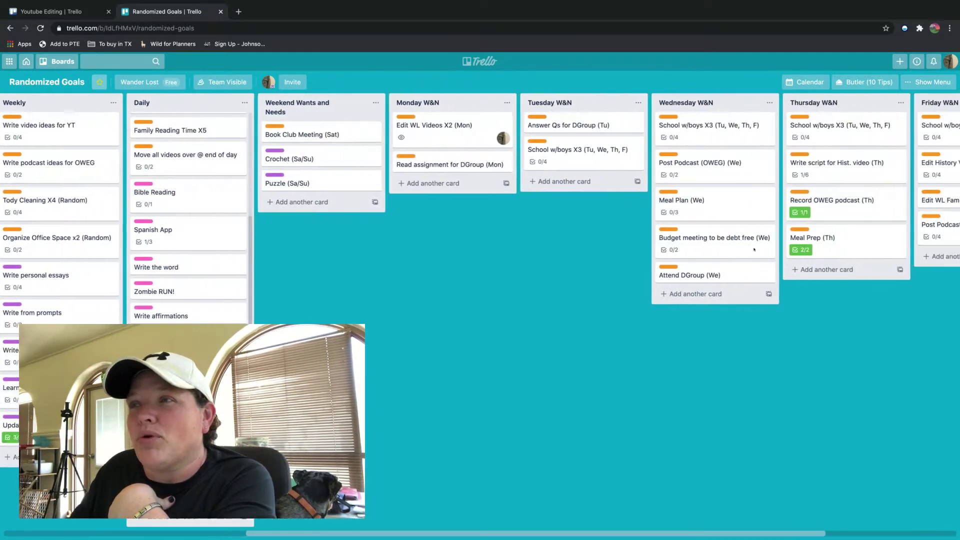
scroll(754, 249, right, 1)
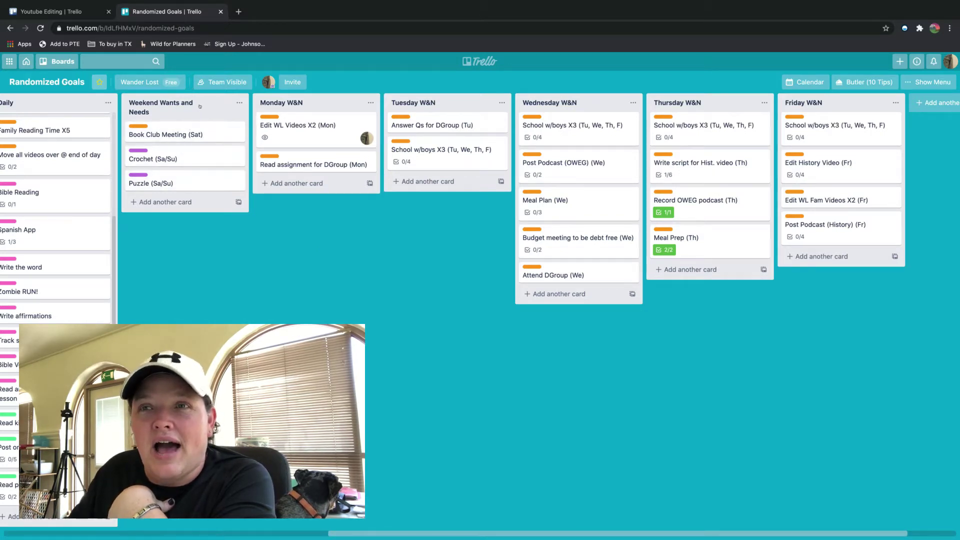
drag(200, 106, 900, 140)
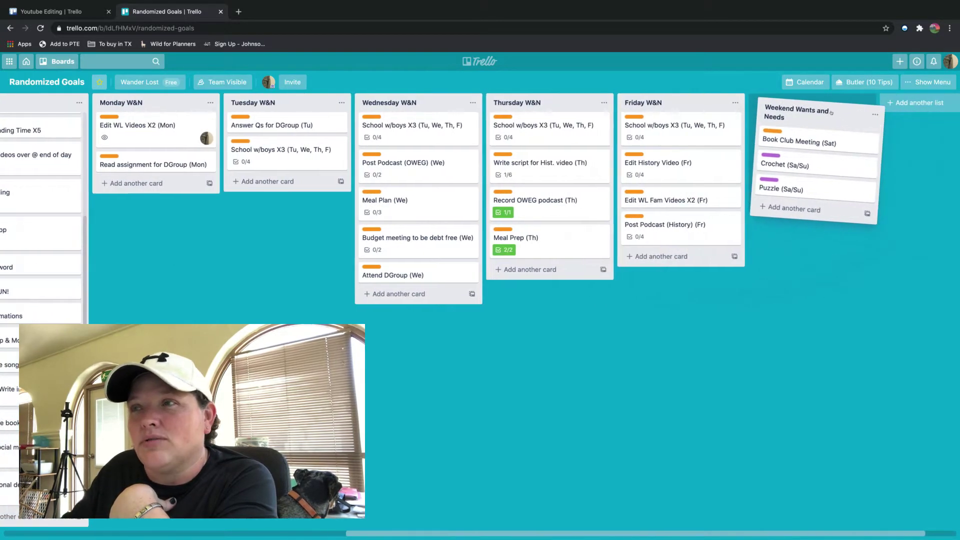
Return the Weekend Wants and Needs list to its place between the Daily and Monday W&N lists
scroll(347, 187, left, 2)
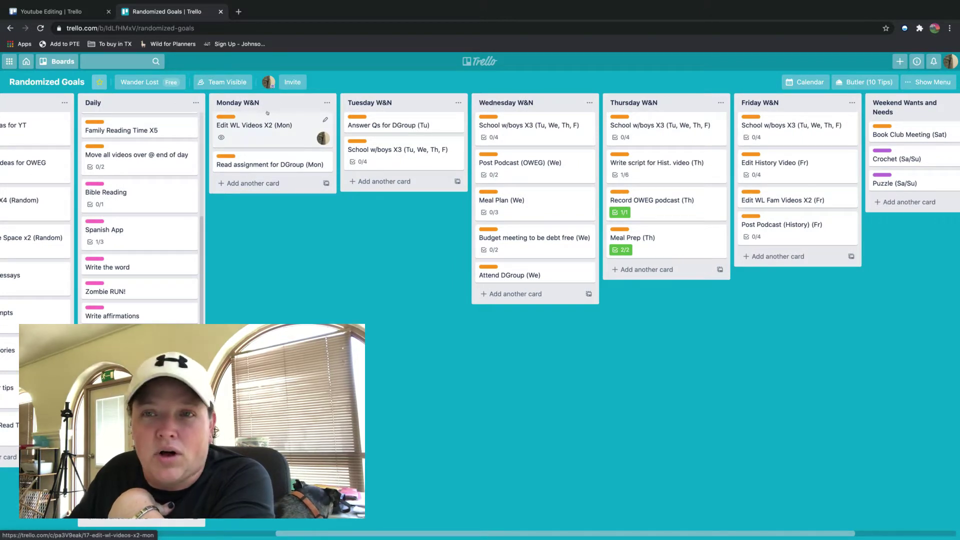
mouse_move(264, 146)
mouse_down()
mouse_move(265, 161)
mouse_move(265, 108)
mouse_move(265, 133)
mouse_up()
drag(900, 108, 290, 118)
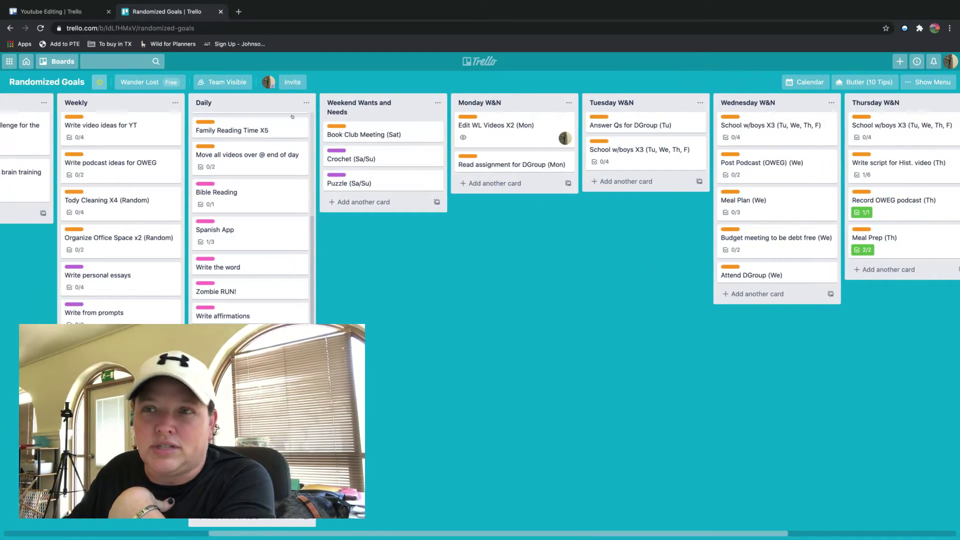
Open the Check email & Unsub card in the Daily list, view the available labels, and close the card
scroll(292, 116, left, 7)
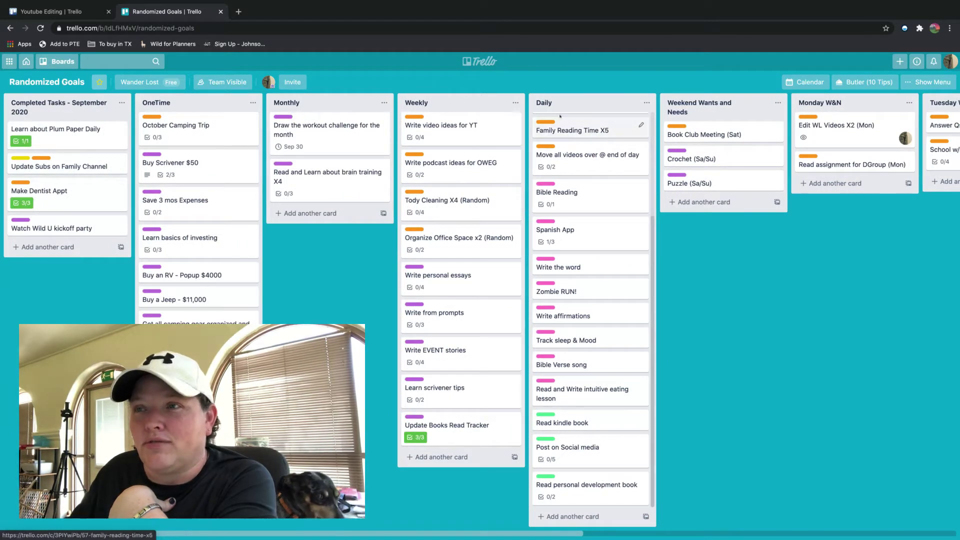
scroll(560, 116, up, 3)
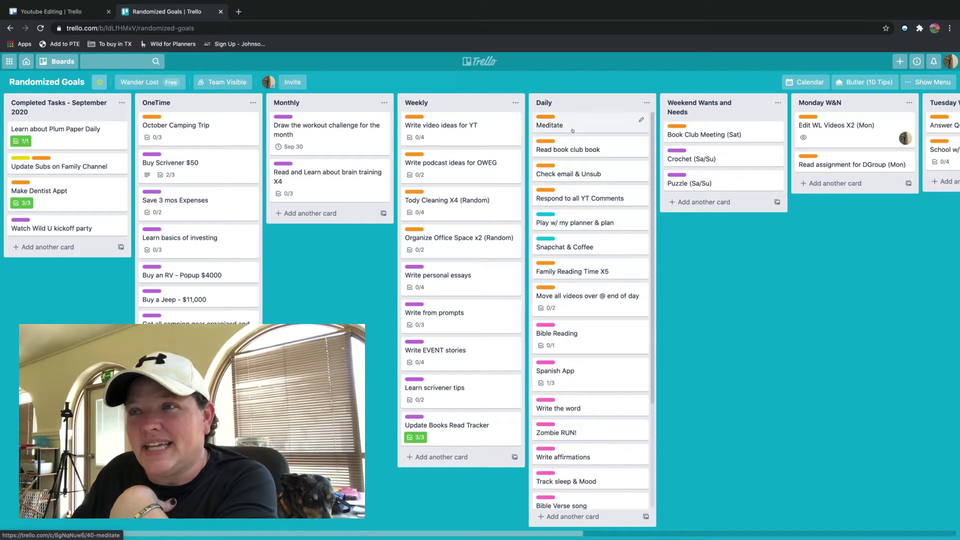
click(591, 170)
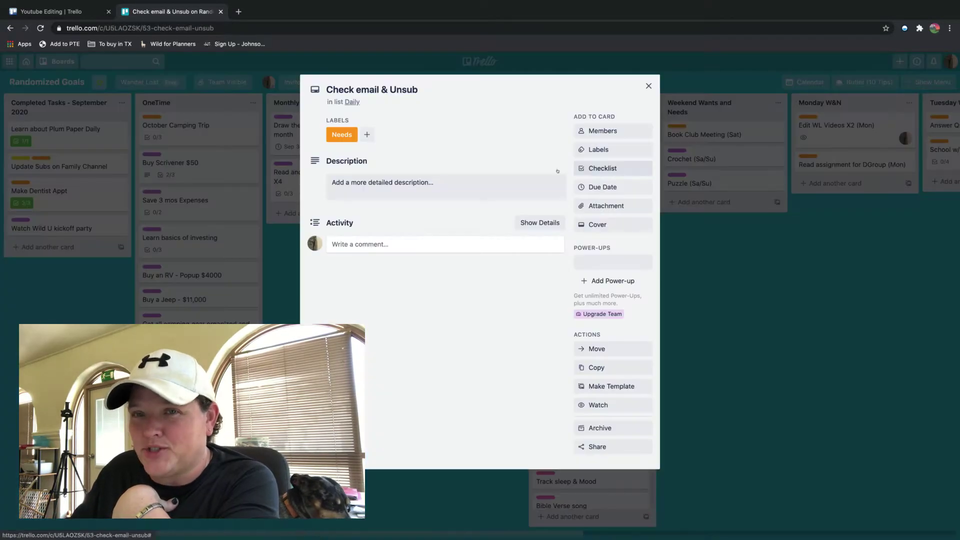
click(603, 149)
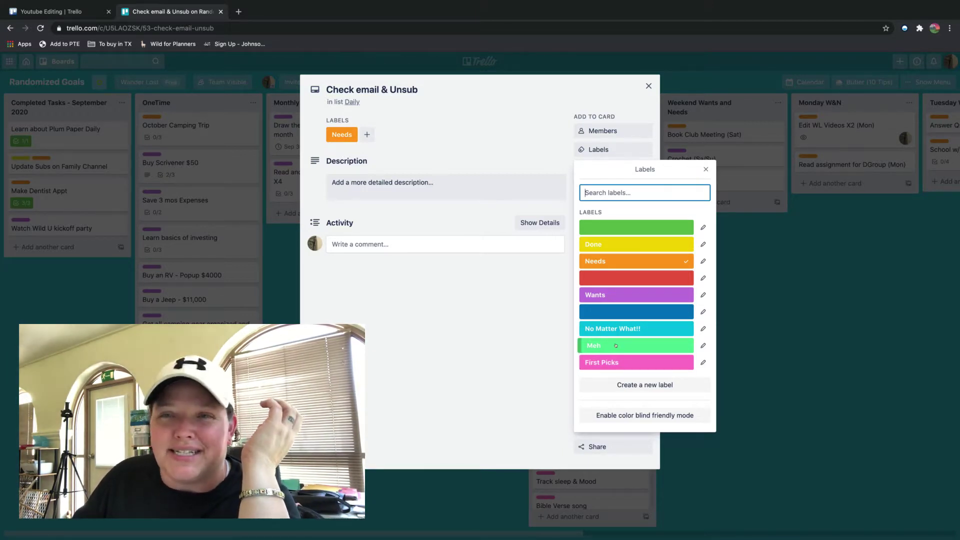
click(517, 329)
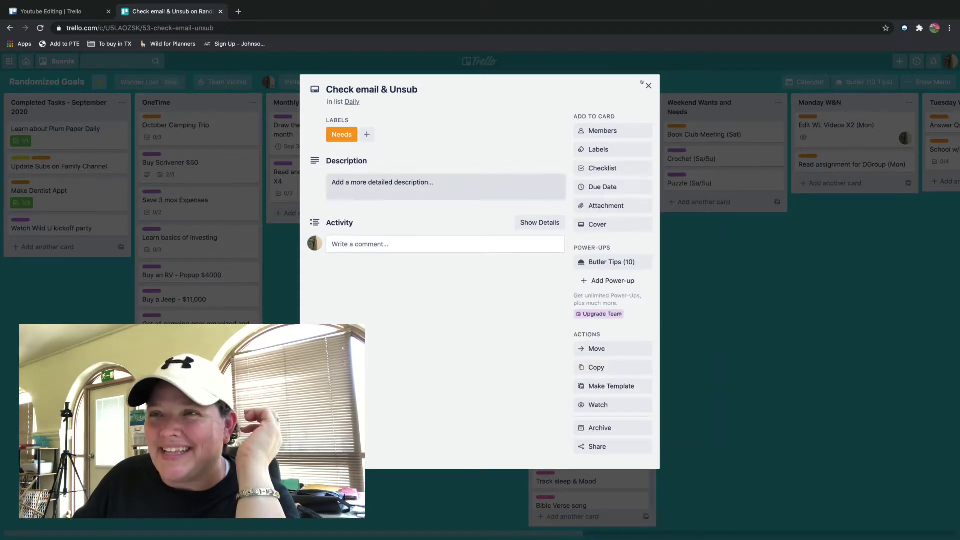
key(Escape)
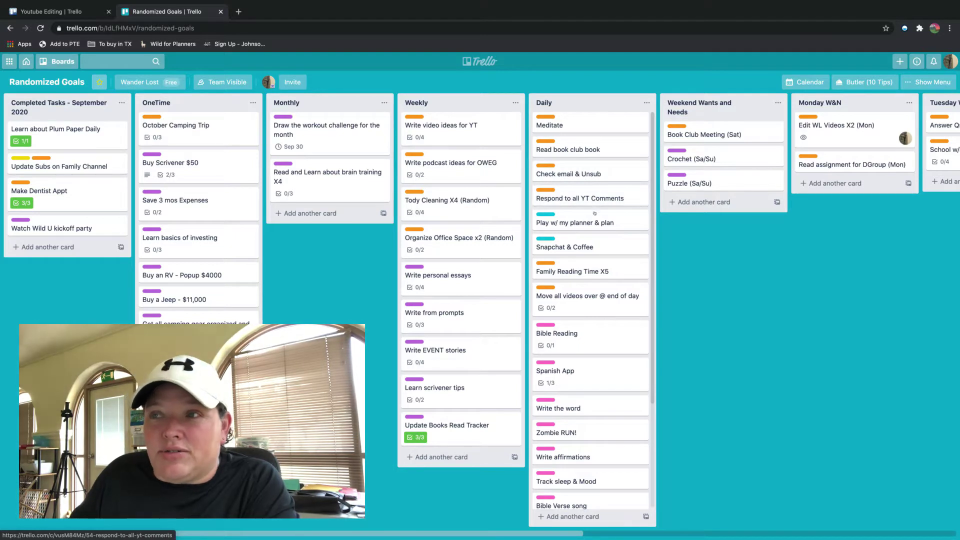
Look through the Daily list and check the label options on the Bible Reading card, closing the card when done
scroll(595, 239, down, 3)
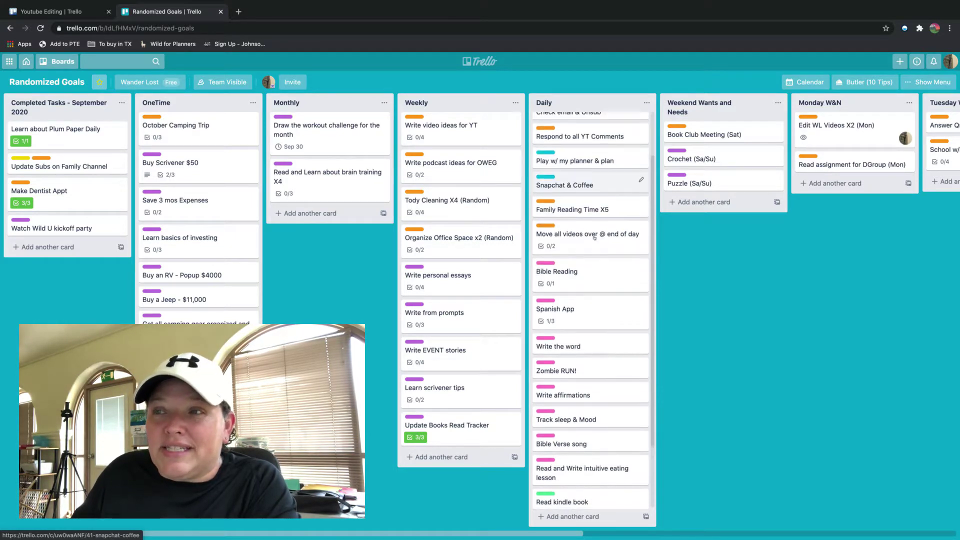
scroll(602, 171, up, 1)
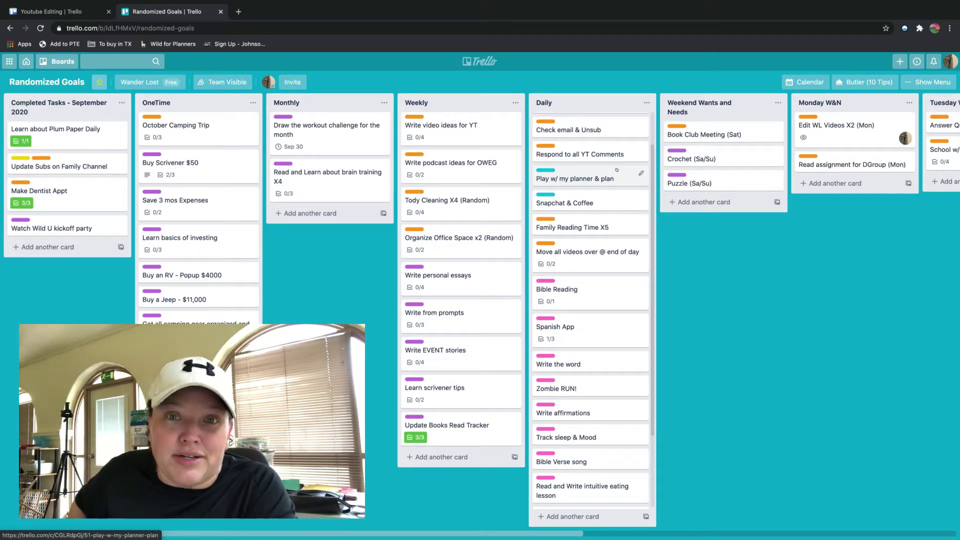
scroll(616, 170, down, 3)
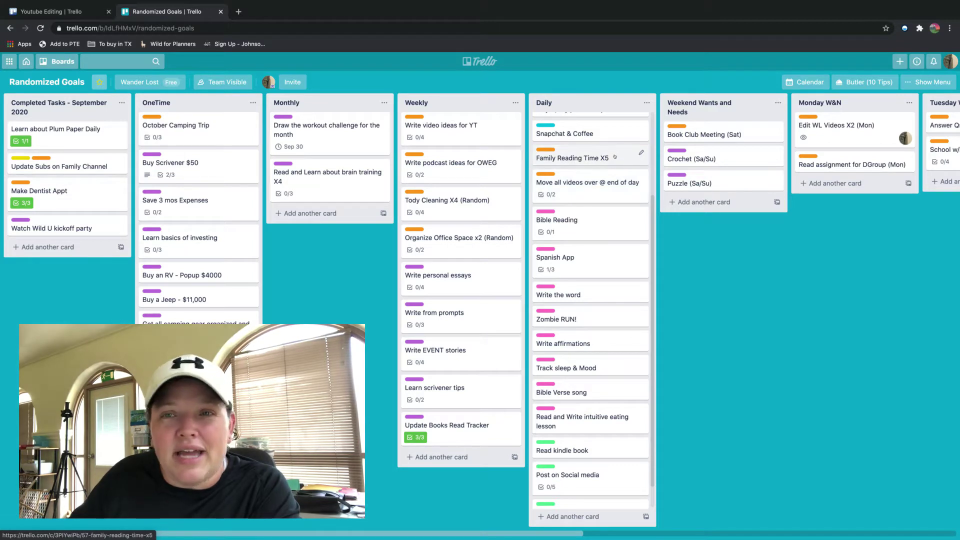
scroll(615, 157, up, 1)
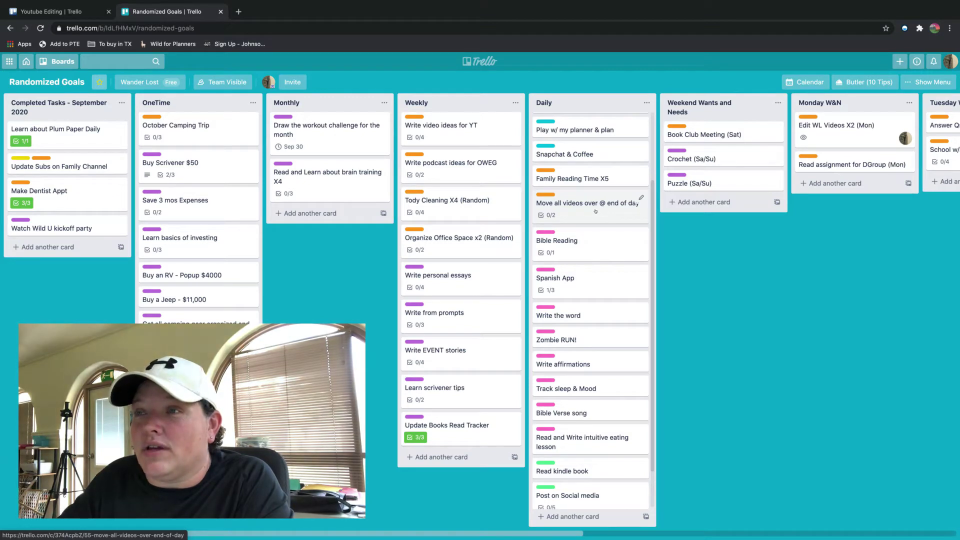
scroll(601, 245, down, 1)
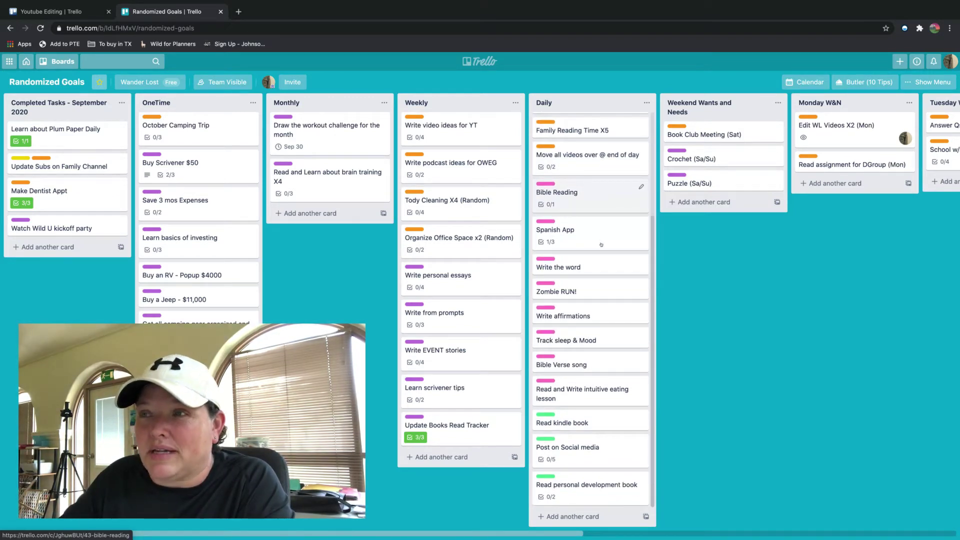
click(595, 196)
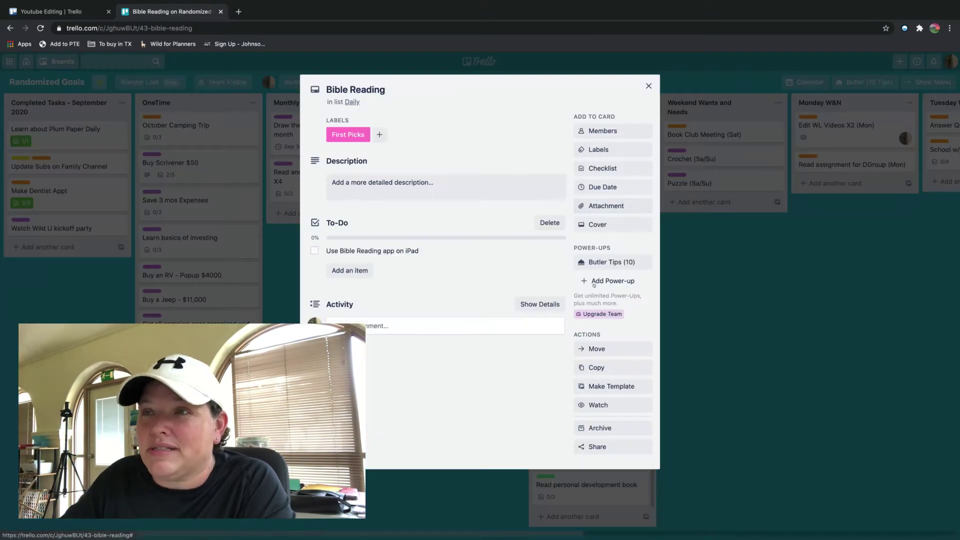
click(607, 149)
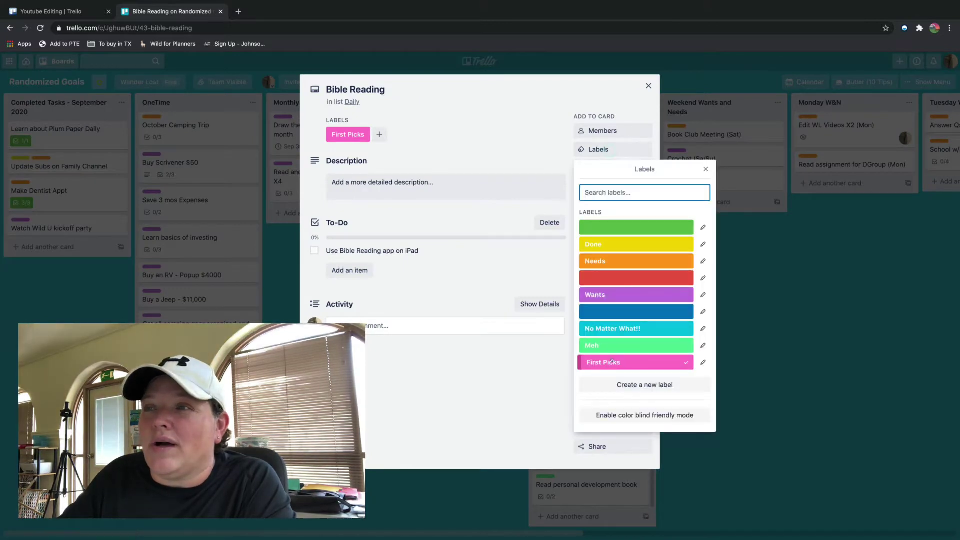
click(447, 392)
click(648, 86)
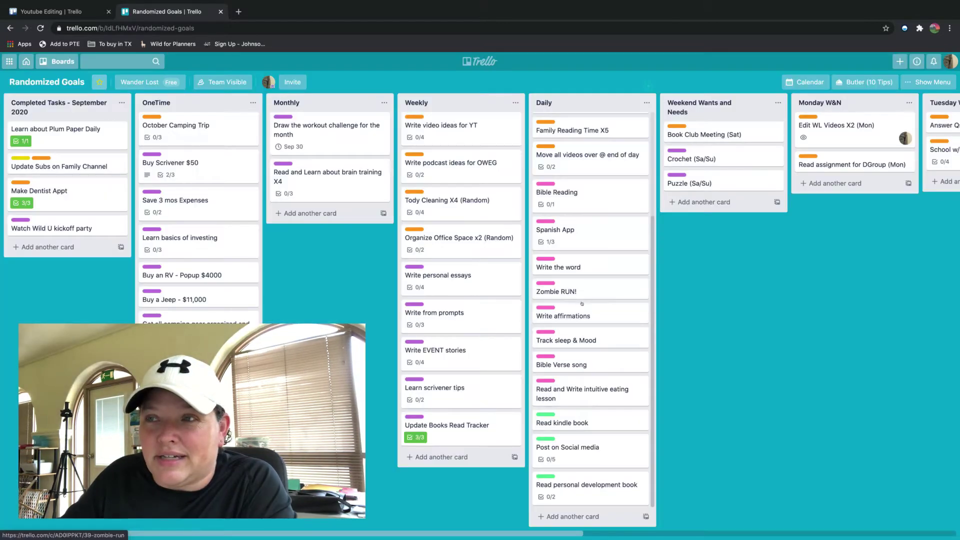
Reorder the Daily list's First Picks cards to start with Bible Reading, Spanish App, Write the word and Write affirmations
mouse_move(587, 218)
mouse_down()
mouse_move(590, 312)
mouse_move(593, 234)
mouse_up()
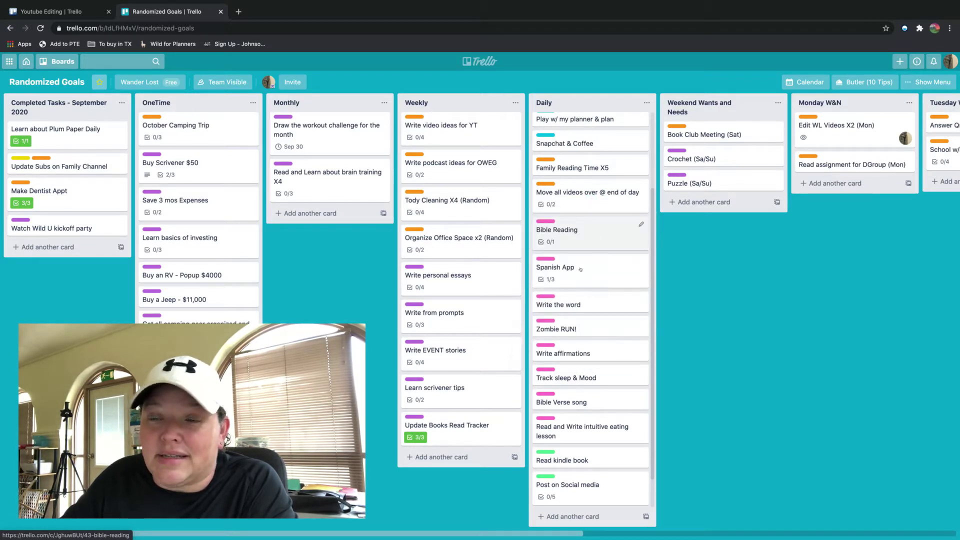
scroll(584, 270, down, 2)
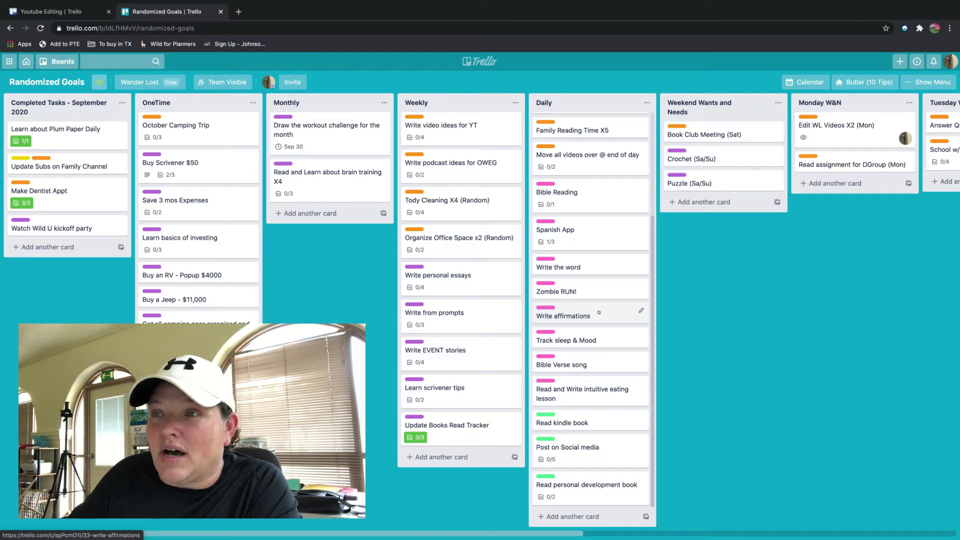
drag(598, 312, 595, 211)
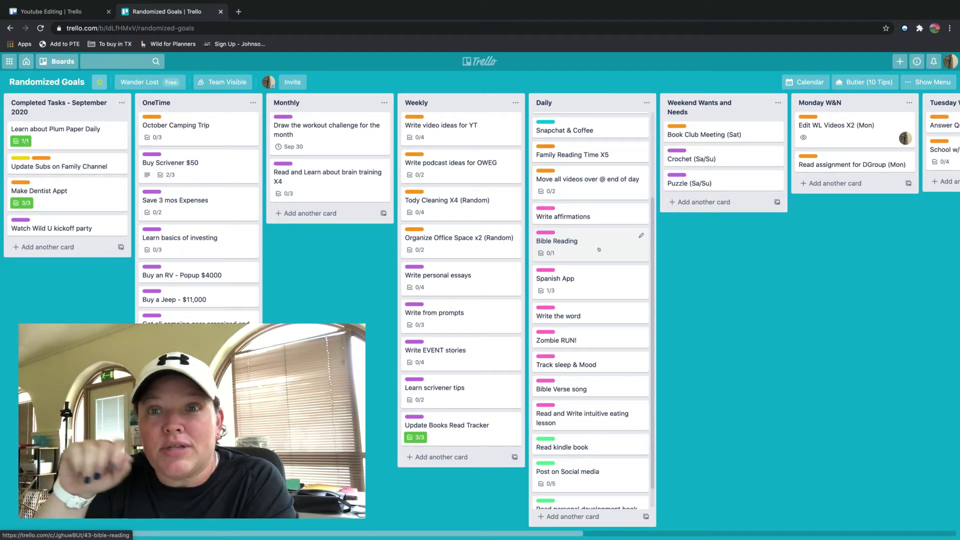
mouse_move(598, 249)
mouse_down()
mouse_move(590, 232)
mouse_move(594, 241)
mouse_up()
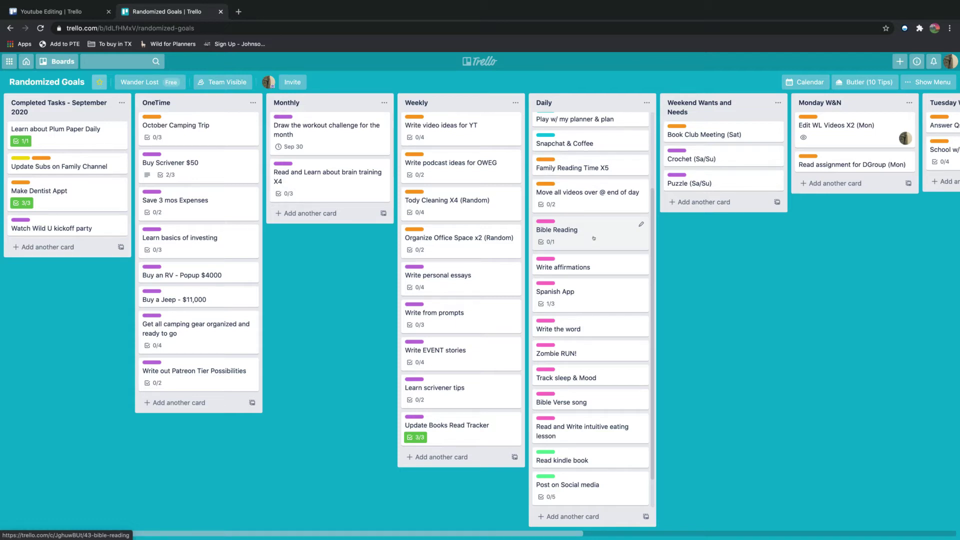
drag(593, 296, 595, 228)
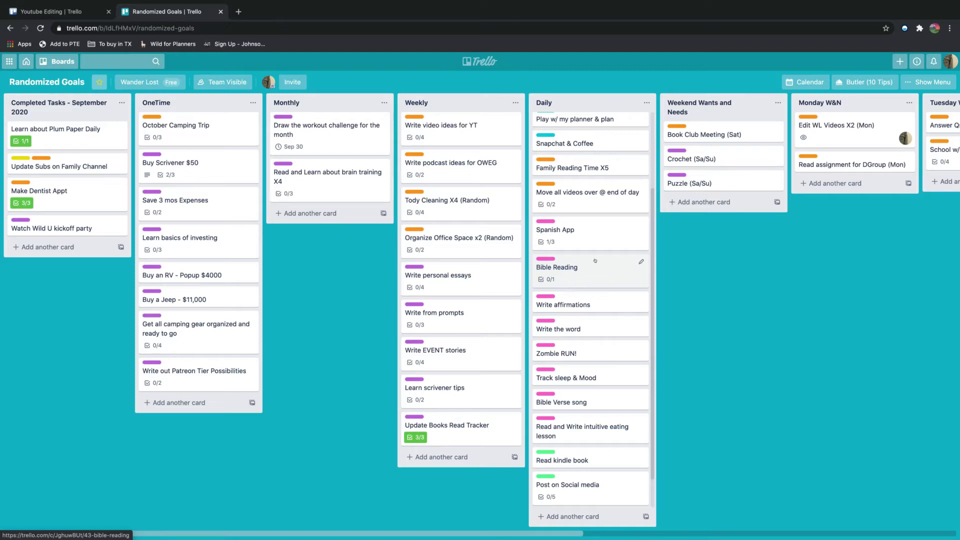
drag(595, 326, 593, 250)
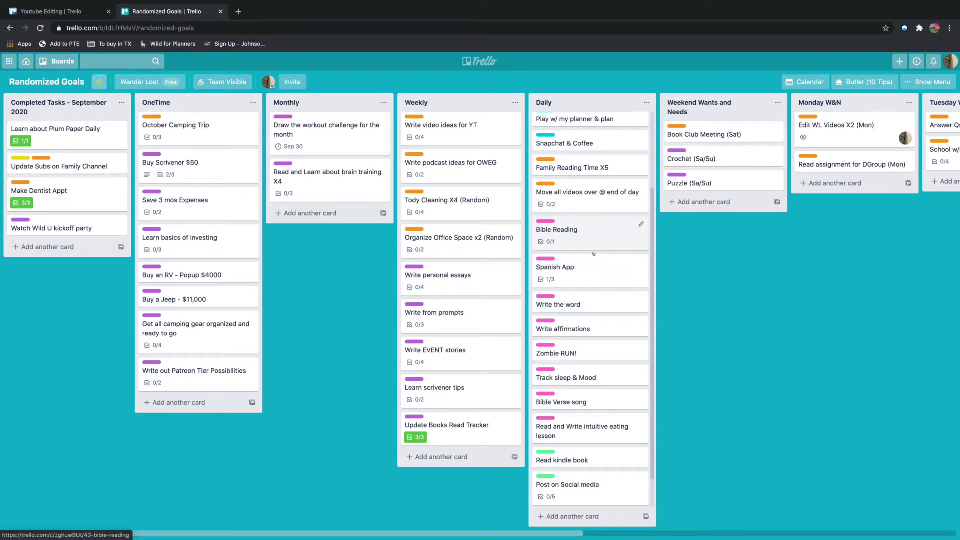
Place the Track sleep & Mood card directly below Write the word and ahead of Write affirmations in the Daily list
scroll(591, 274, down, 1)
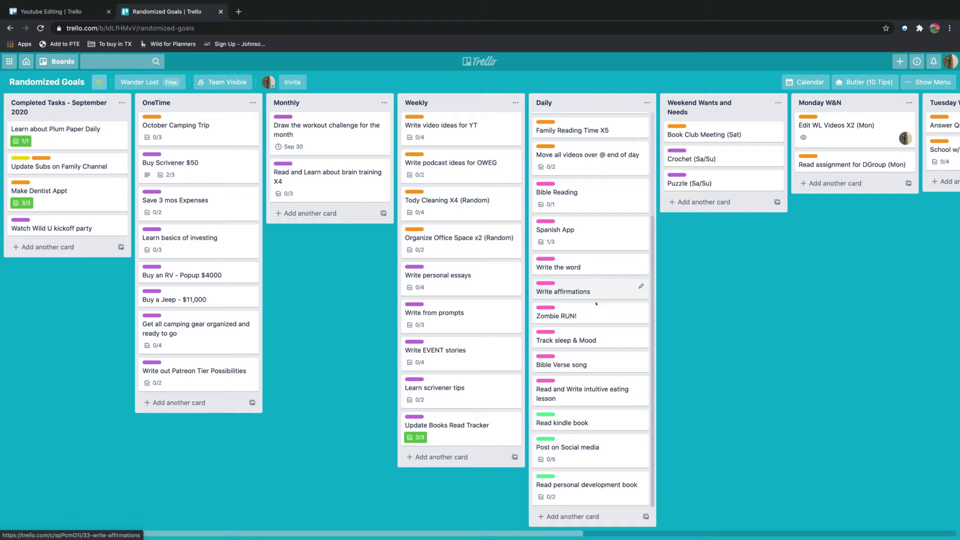
click(604, 340)
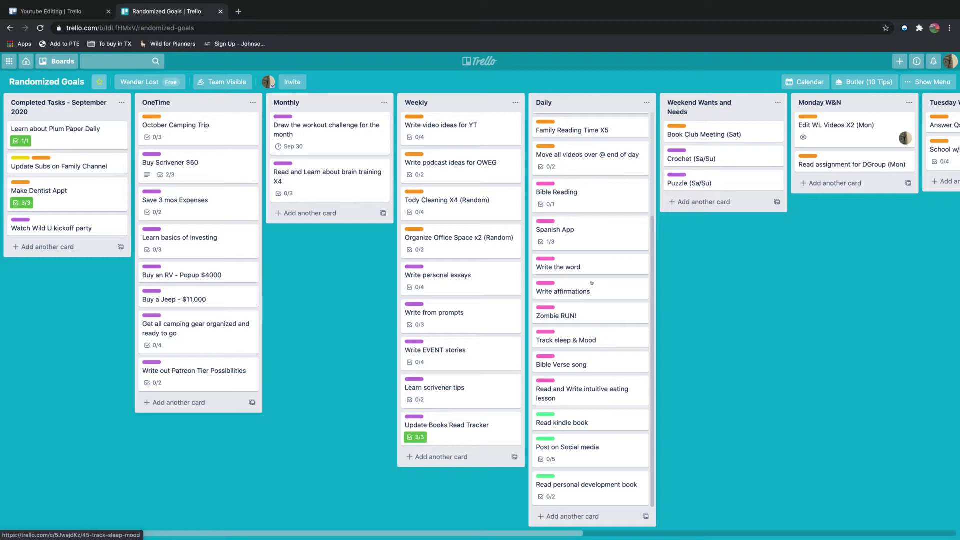
drag(591, 283, 600, 291)
click(597, 340)
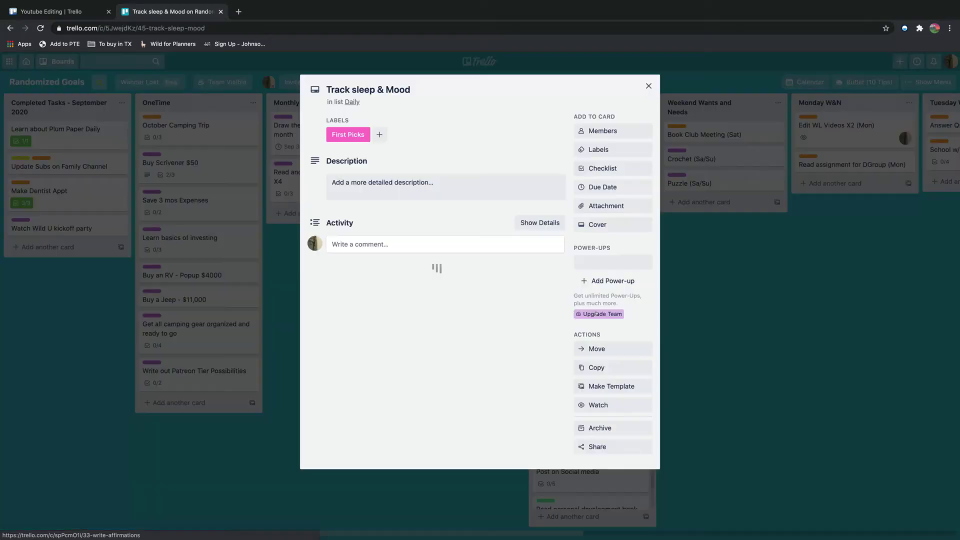
click(649, 86)
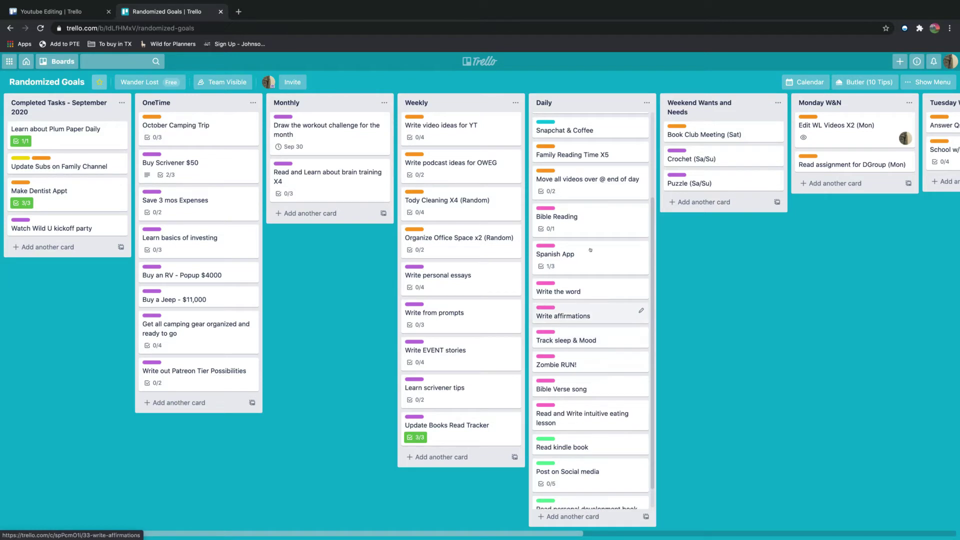
drag(593, 314, 595, 340)
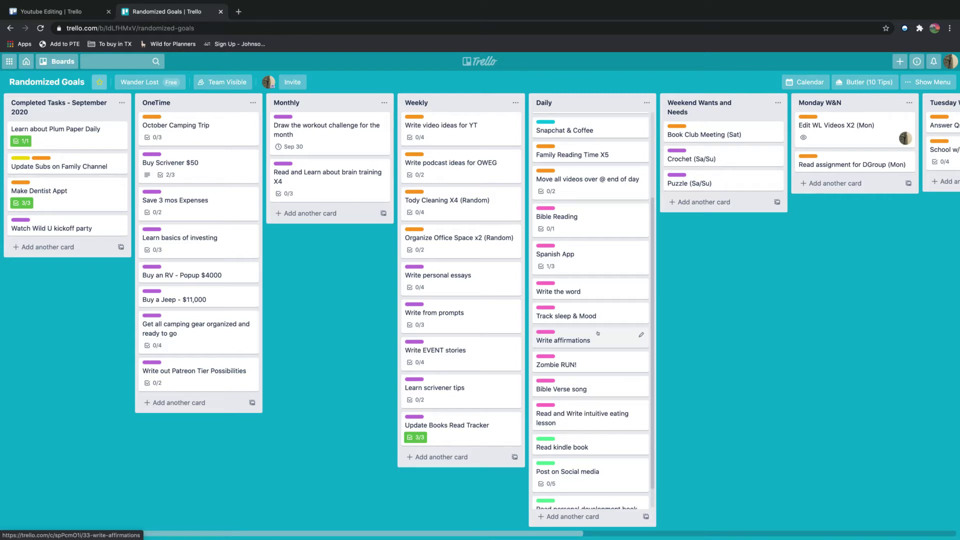
Move the Read and Write intuitive eating lesson card below Track sleep & Mood, and Write affirmations below Zombie RUN!
drag(598, 391, 596, 350)
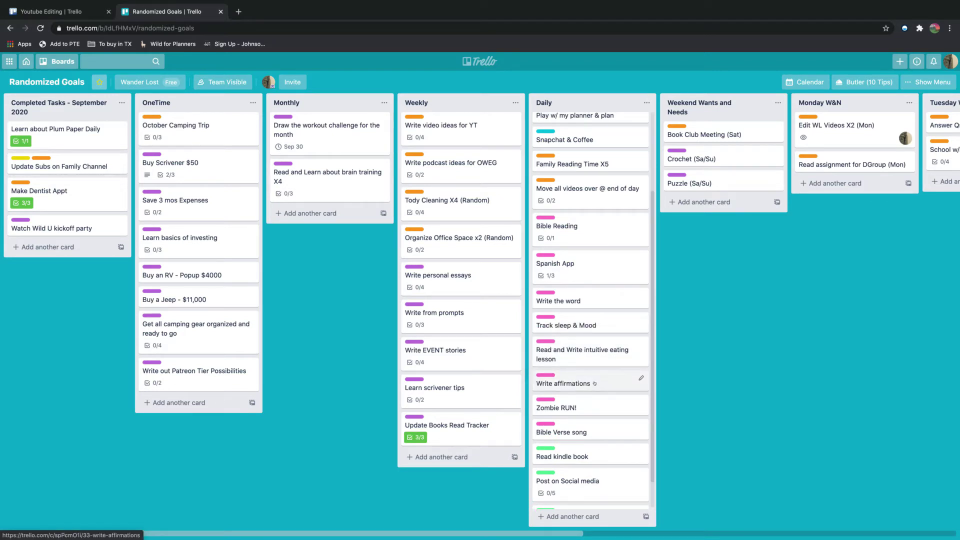
drag(594, 383, 595, 407)
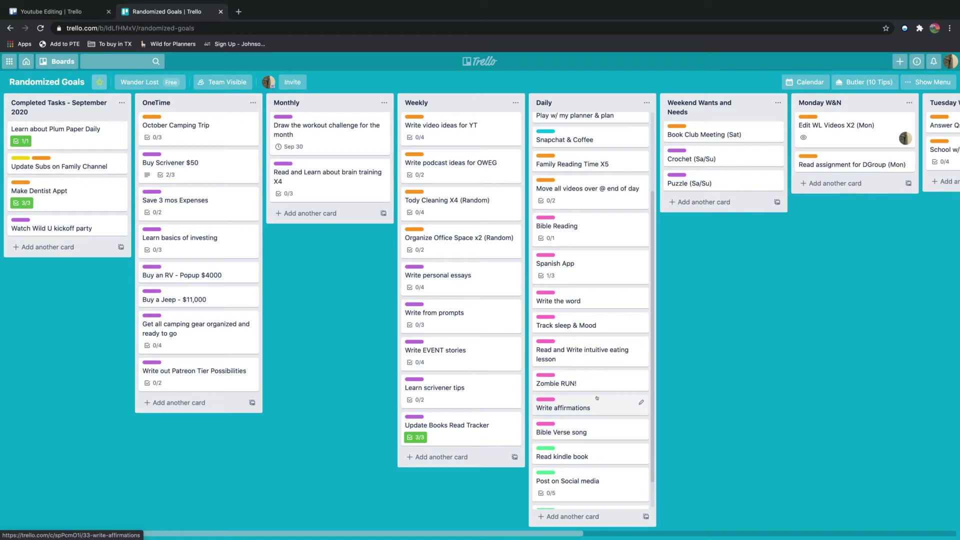
mouse_move(600, 431)
mouse_down()
mouse_move(601, 403)
mouse_move(601, 431)
mouse_up()
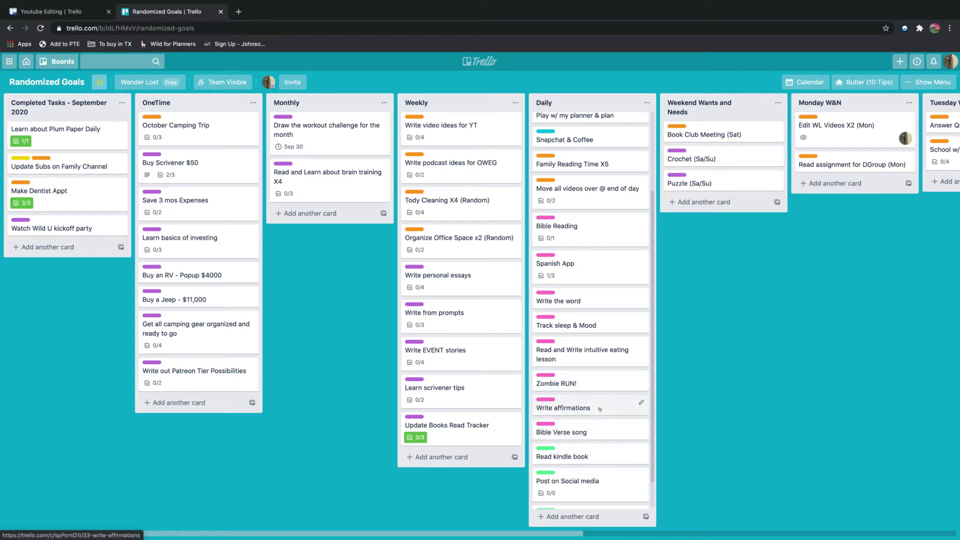